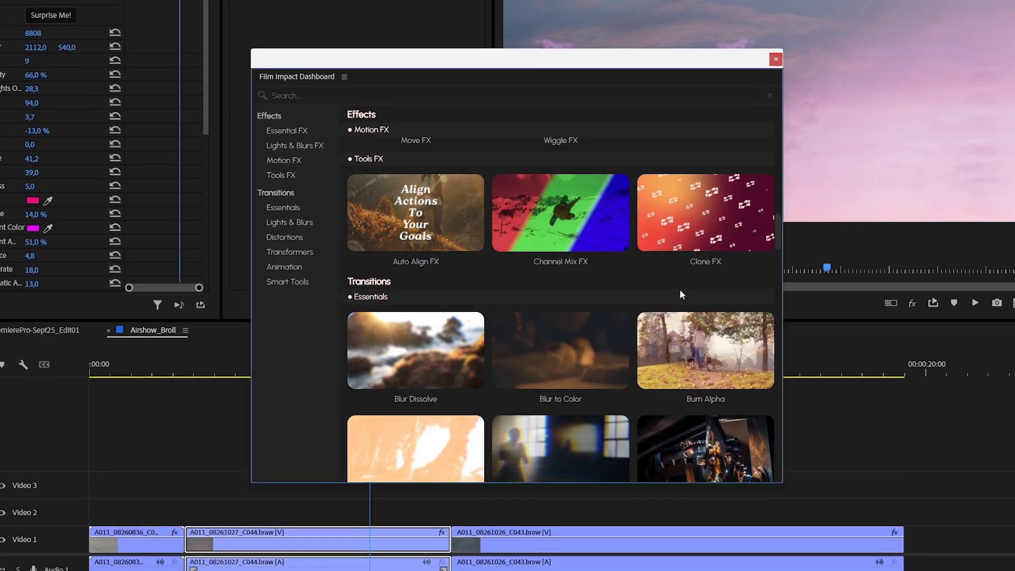
# Scroll the Effects panel to reveal the Film Impact Motion FX and Tools FX groups
pyautogui.scroll(-3, 680, 290)
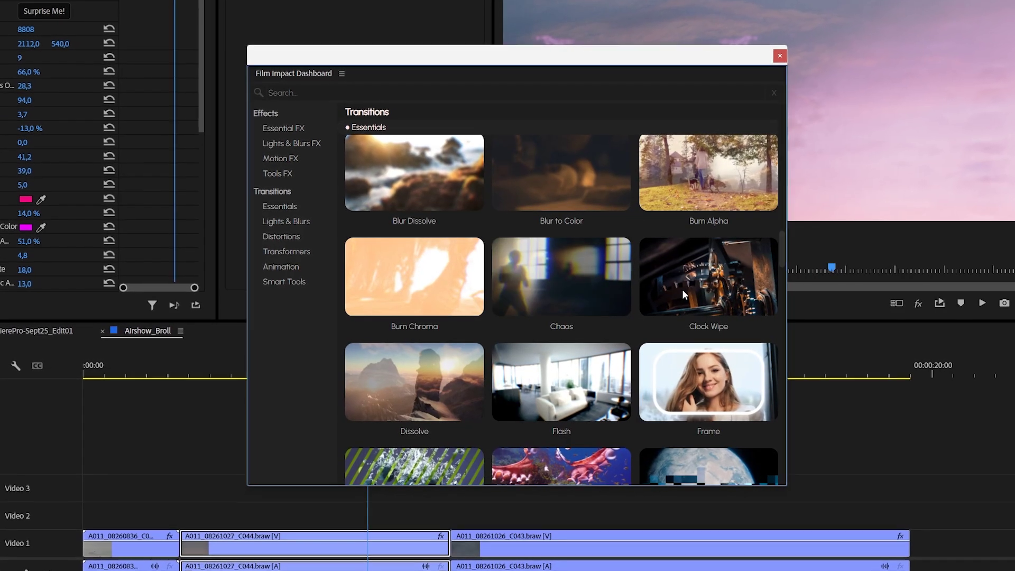
pyautogui.scroll(-3, 684, 290)
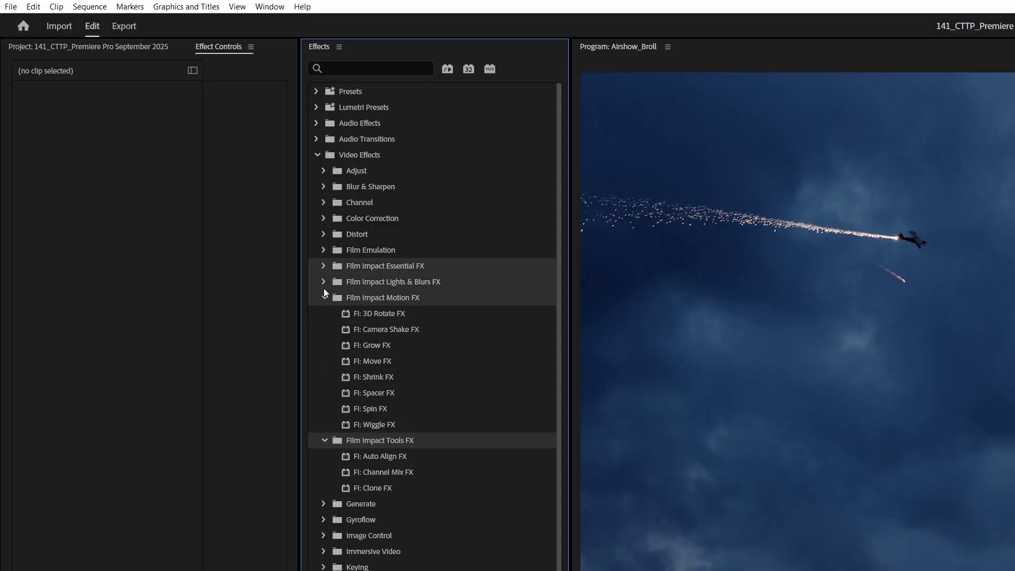
# Expand the Lights & Blurs FX and Essential FX folders, then collapse Video Effects to show transitions
pyautogui.click(323, 281)
pyautogui.click(324, 266)
pyautogui.click(317, 154)
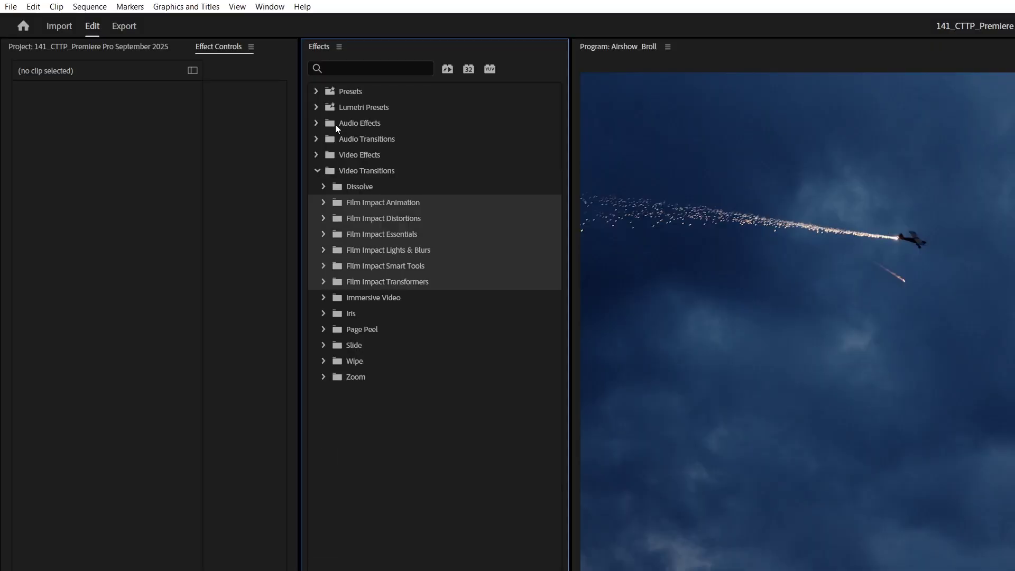
# Open the Film Impact Dashboard from Window > Extensions and move it further right
pyautogui.click(269, 7)
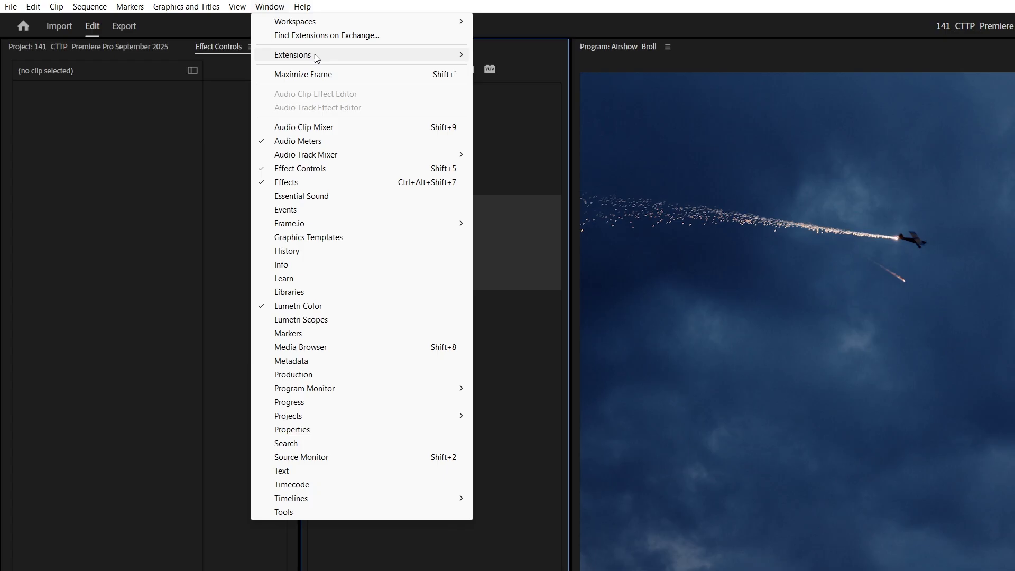
pyautogui.moveTo(315, 55)
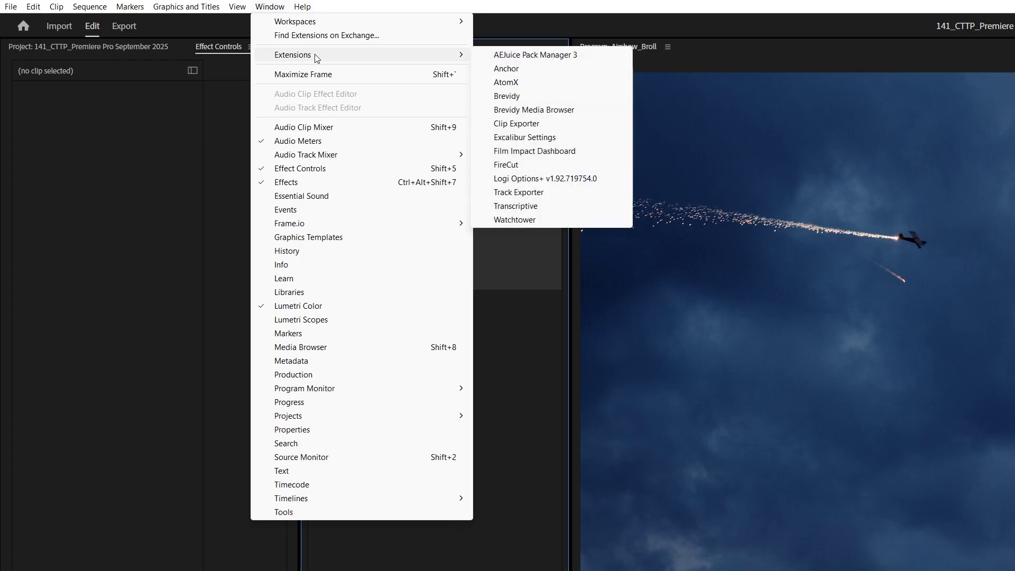
pyautogui.click(577, 153)
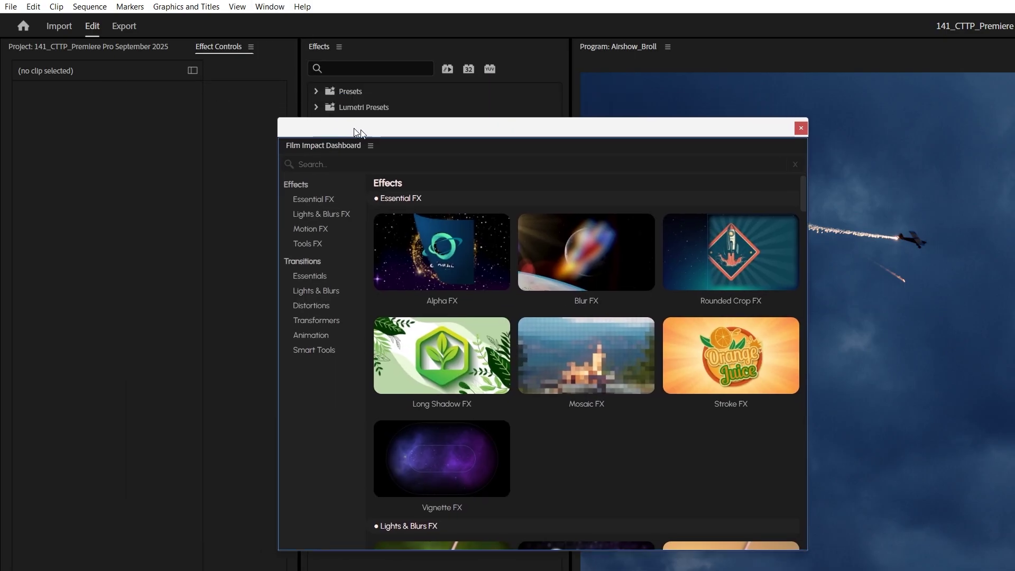
pyautogui.moveTo(353, 195); pyautogui.dragTo(530, 136)
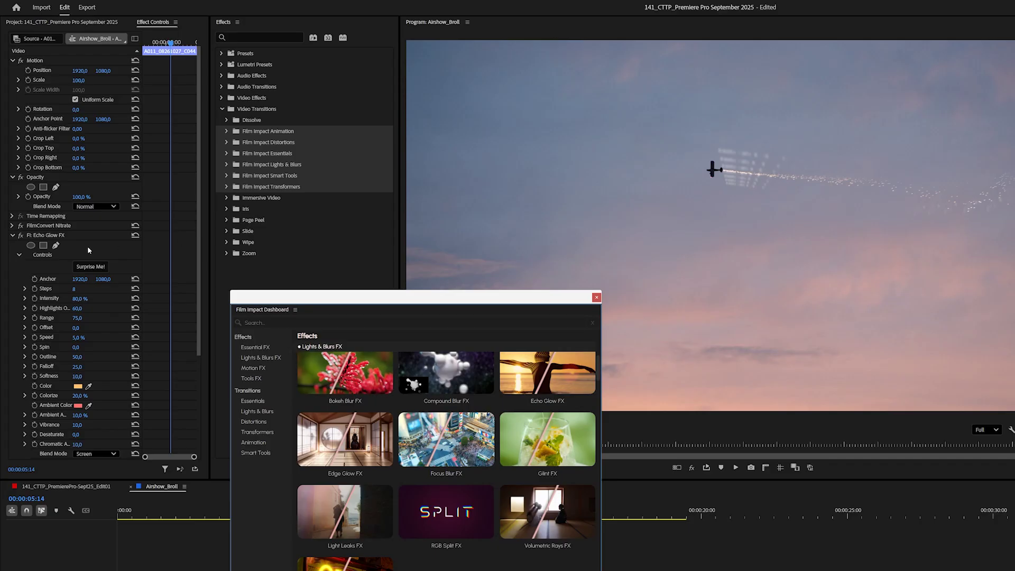
# Randomize FI: Echo Glow FX three times with Surprise Me! for new seeds and glow colours
pyautogui.click(88, 267)
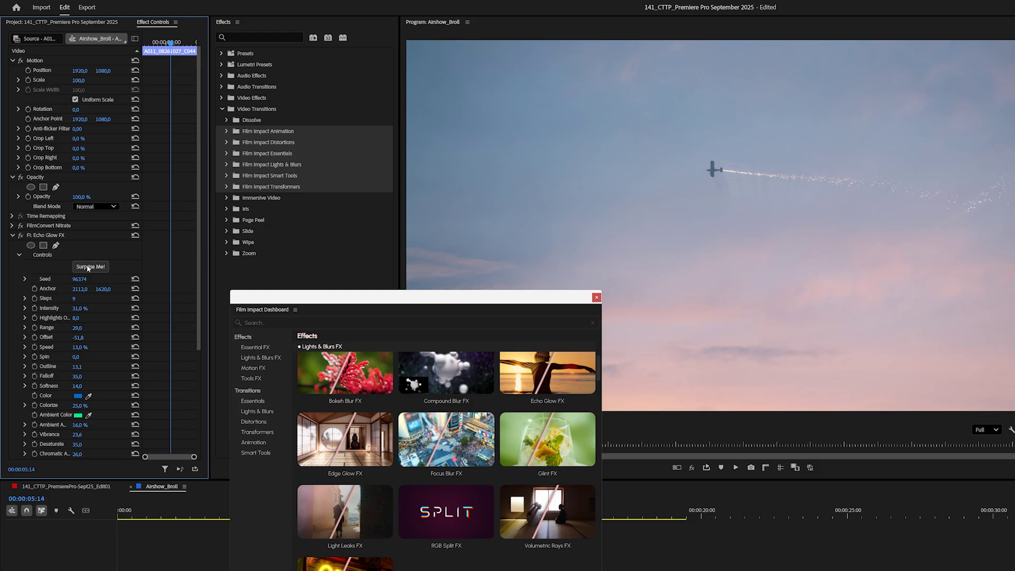
pyautogui.click(89, 267)
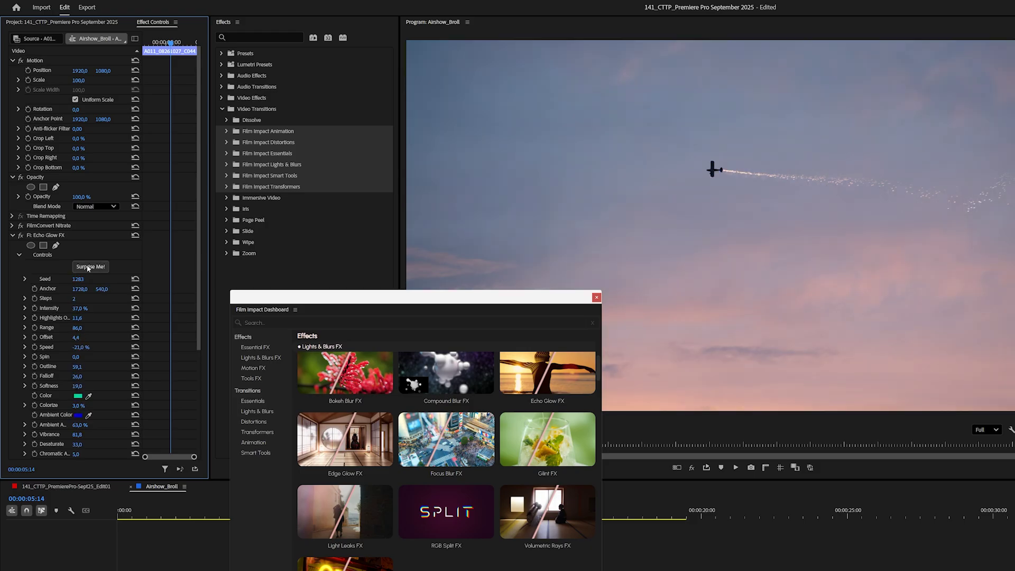
pyautogui.click(89, 267)
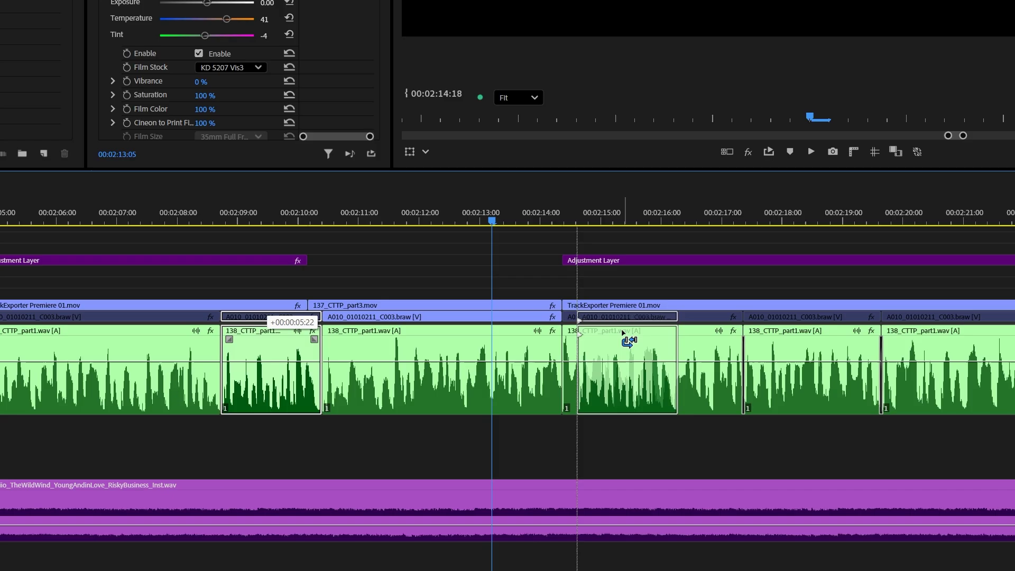
# Move the 138_CTTP clip before the 00:02:14 edit, ripple-trim edits, and slide the audio six seconds earlier
pyautogui.moveTo(613, 332); pyautogui.dragTo(613, 331)
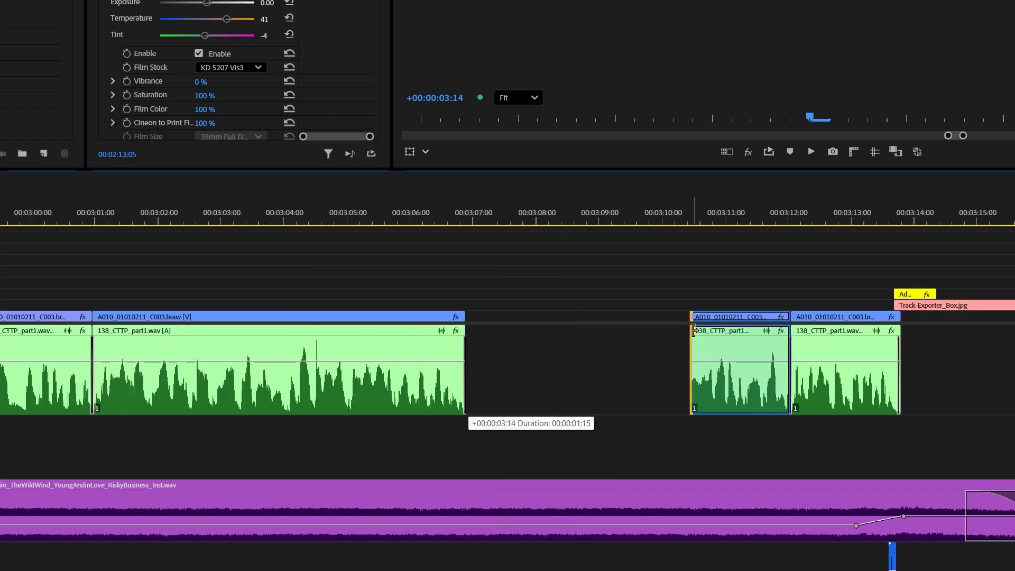
pyautogui.moveTo(694, 330); pyautogui.dragTo(690, 330)
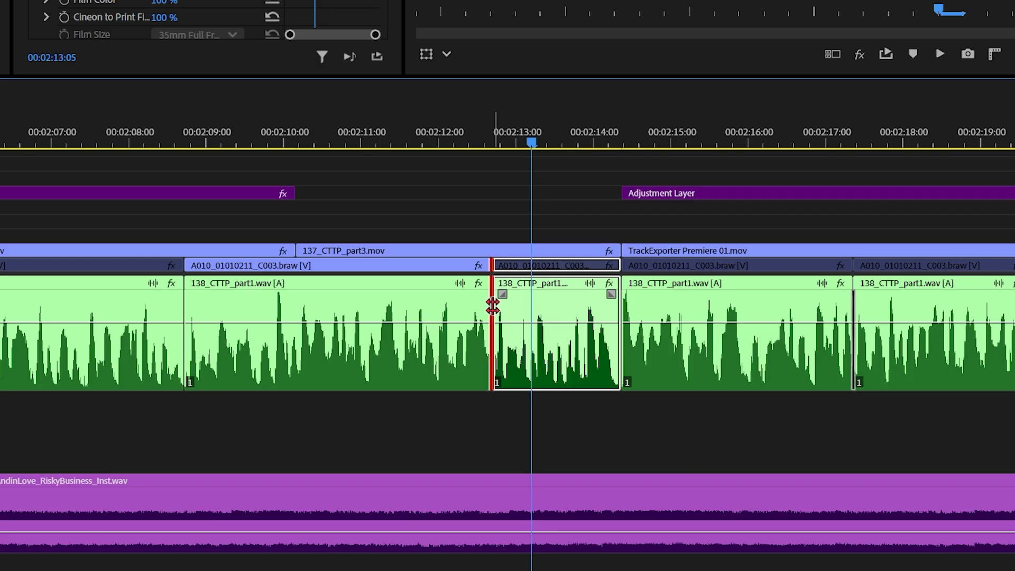
pyautogui.moveTo(492, 301); pyautogui.dragTo(414, 302)
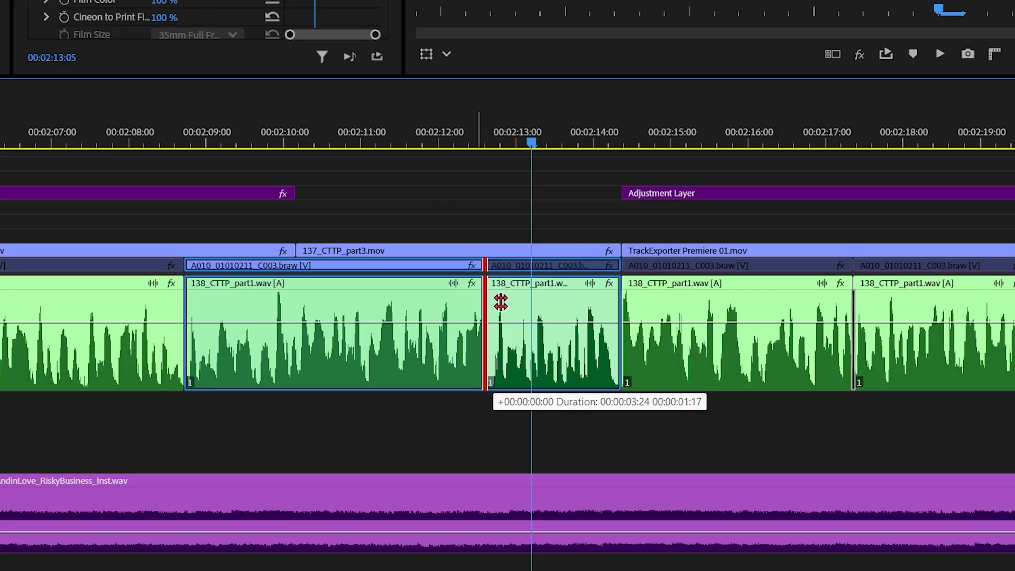
pyautogui.moveTo(501, 302); pyautogui.dragTo(459, 296)
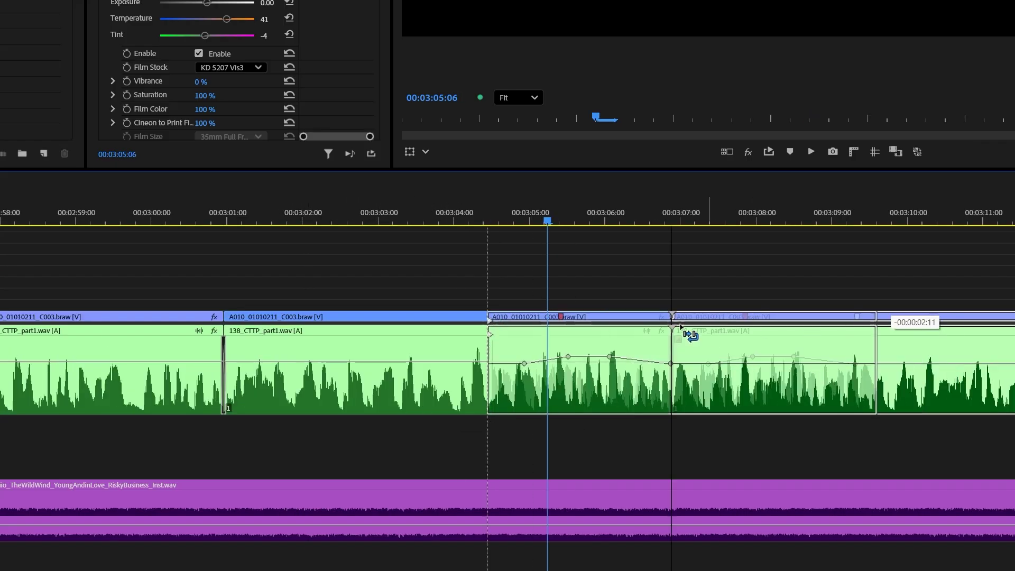
pyautogui.moveTo(687, 336); pyautogui.dragTo(444, 328)
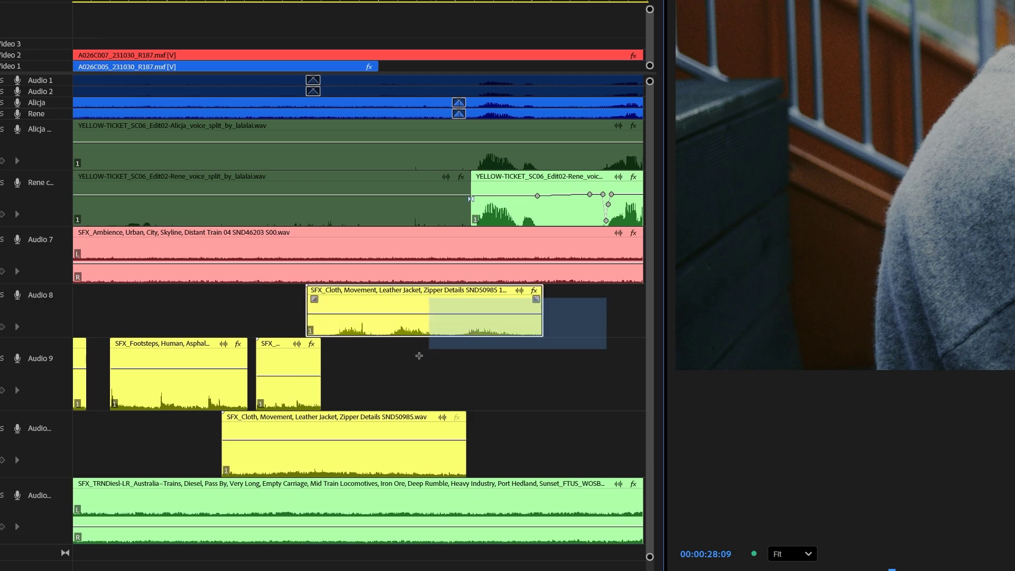
# Marquee-select the three SFX clips together on the timeline
pyautogui.moveTo(419, 356); pyautogui.dragTo(306, 475)
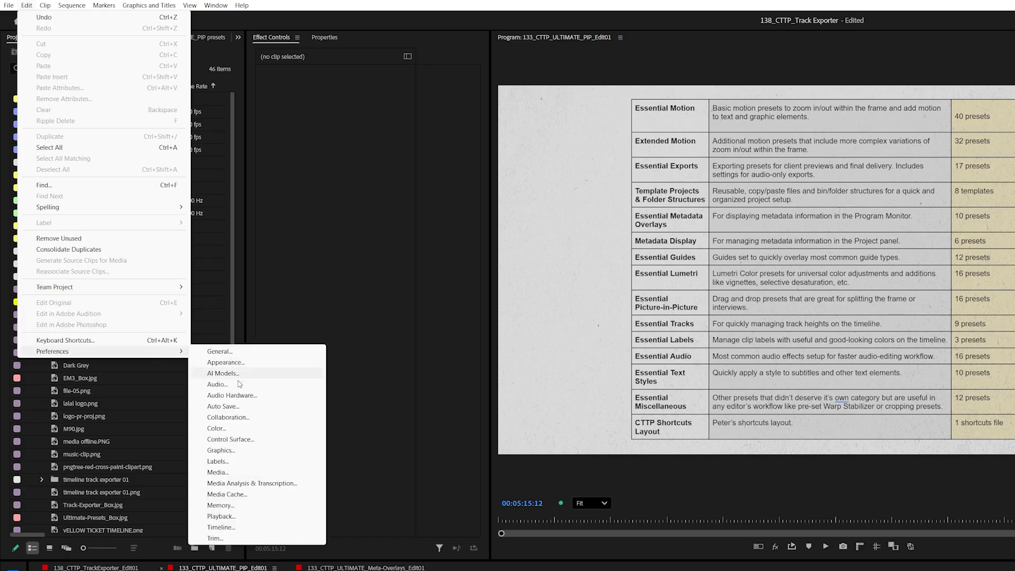
# Set Montserrat Medium as the default text font in Graphics preferences and add a new text layer
pyautogui.click(239, 451)
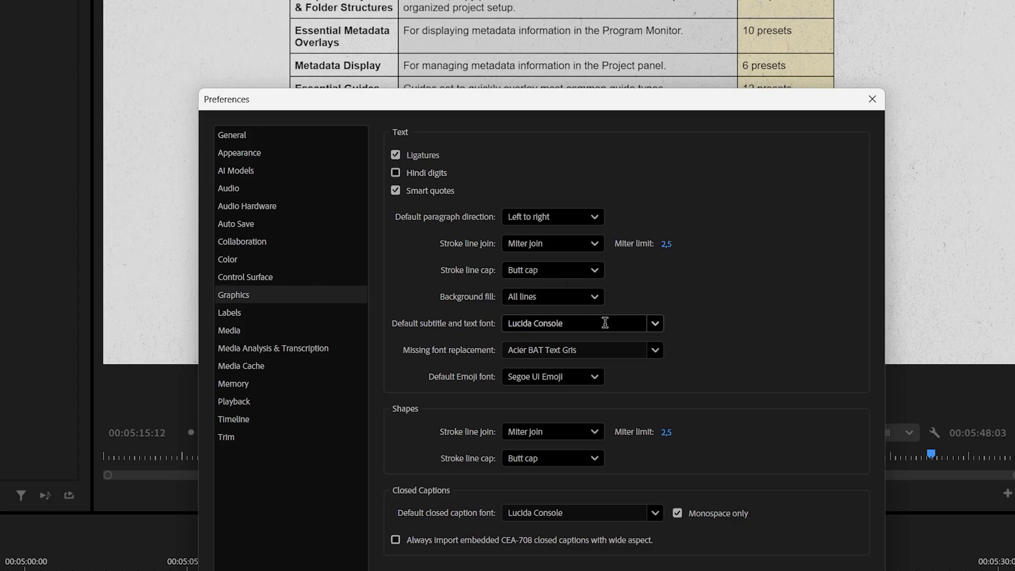
pyautogui.click(605, 323)
pyautogui.write('mont')
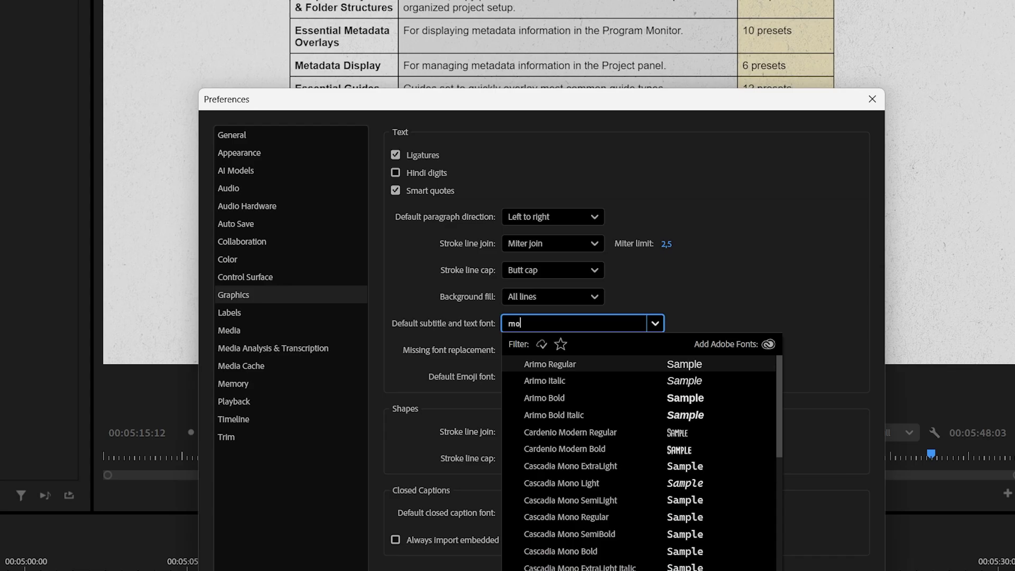
pyautogui.click(575, 433)
pyautogui.press('Return')
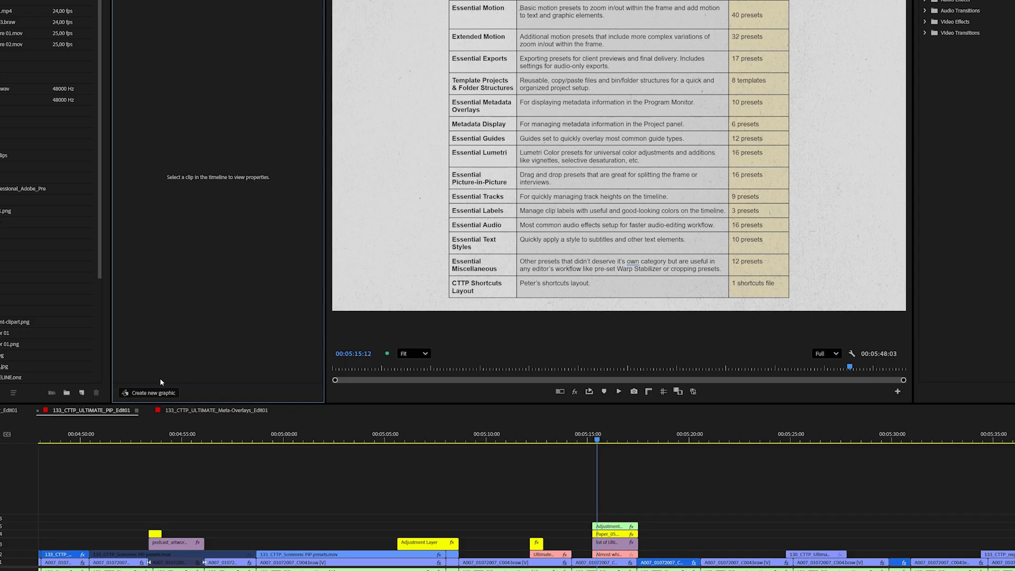
pyautogui.click(153, 393)
pyautogui.click(181, 397)
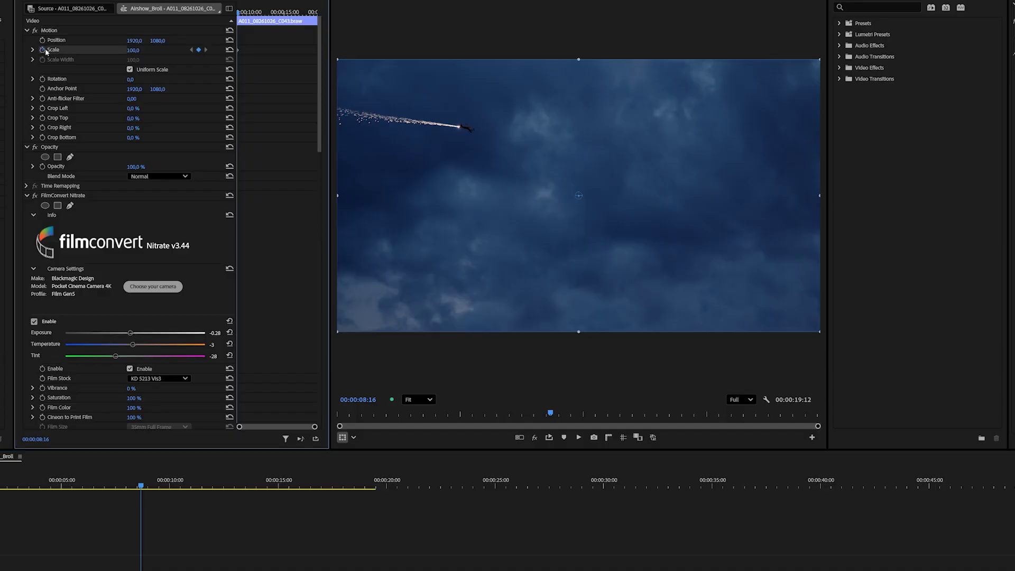
# Move the playhead to the airshow clip's end and set its Scale to 110
pyautogui.moveTo(241, 16); pyautogui.dragTo(390, 23)
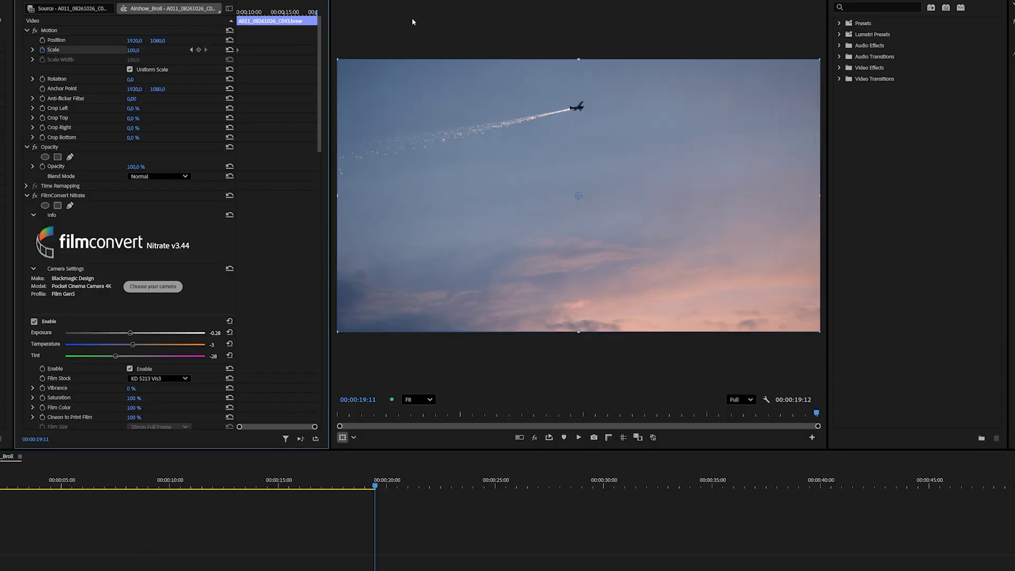
pyautogui.click(133, 50)
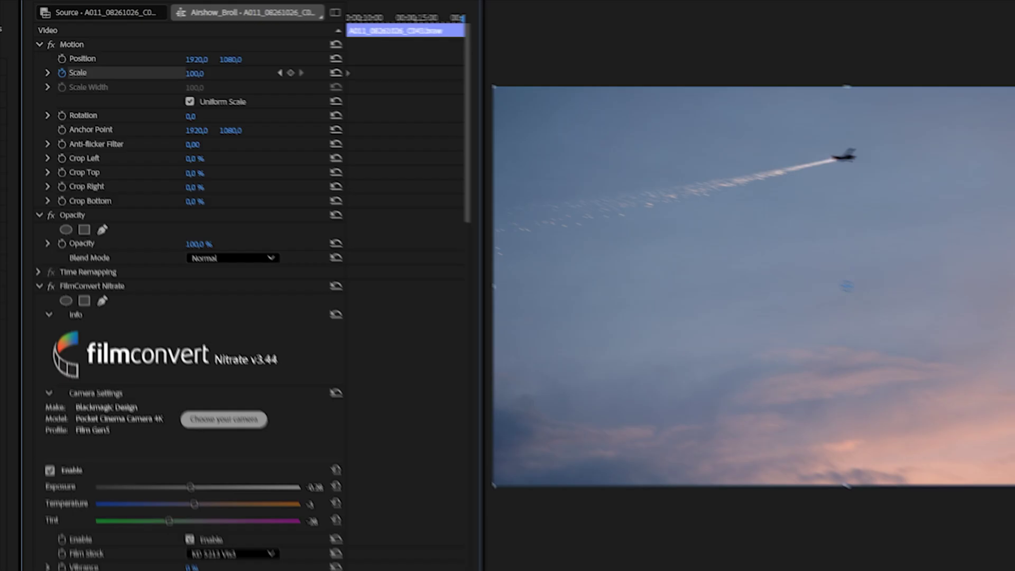
pyautogui.write('110')
pyautogui.press('Return')
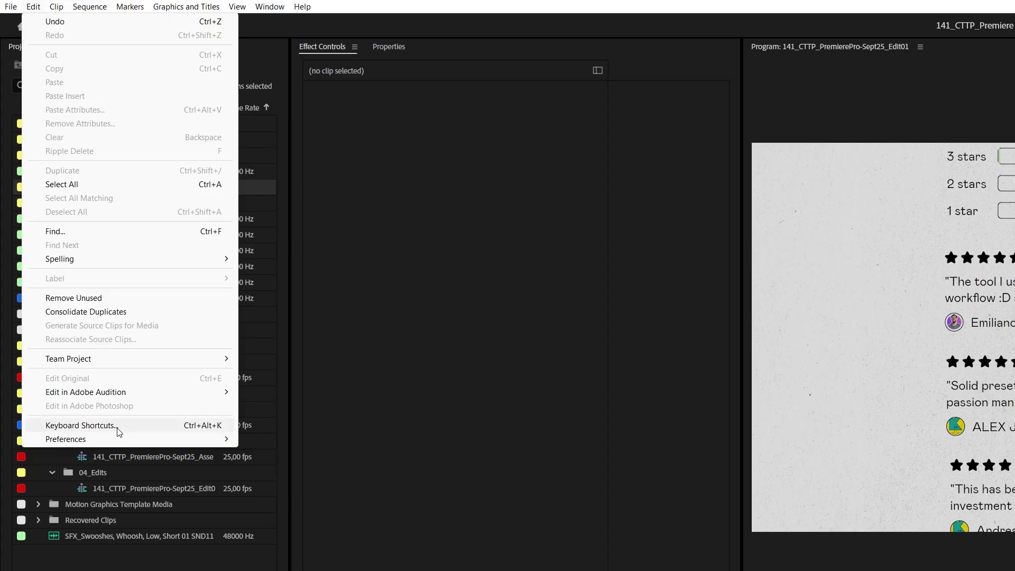
# Assign Ctrl+Alt+Shift+D to Toggle Solo for All Targeted Audio Tracks after searching 'all targeted'
pyautogui.click(116, 432)
pyautogui.write('all target')
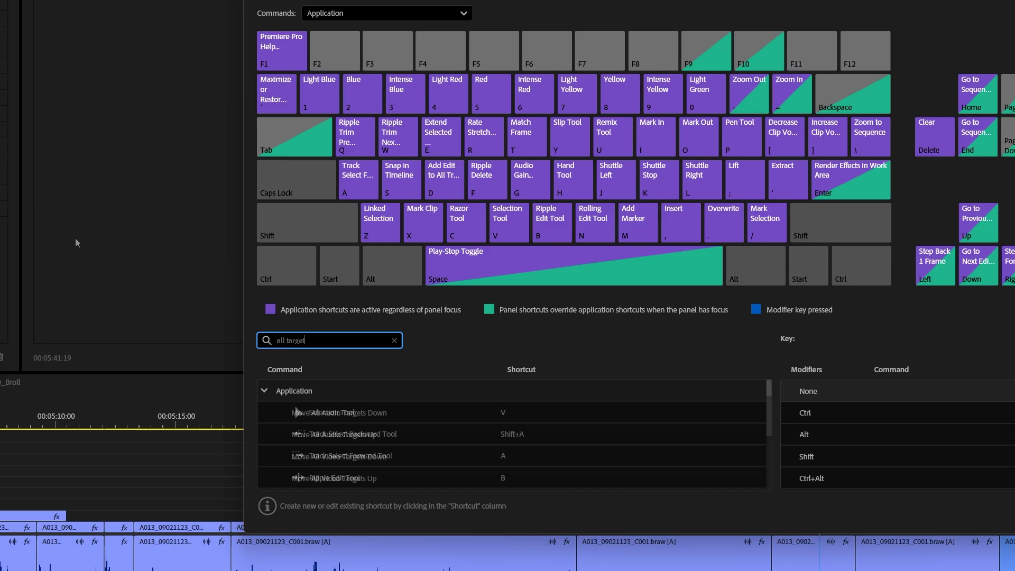
pyautogui.write('ed')
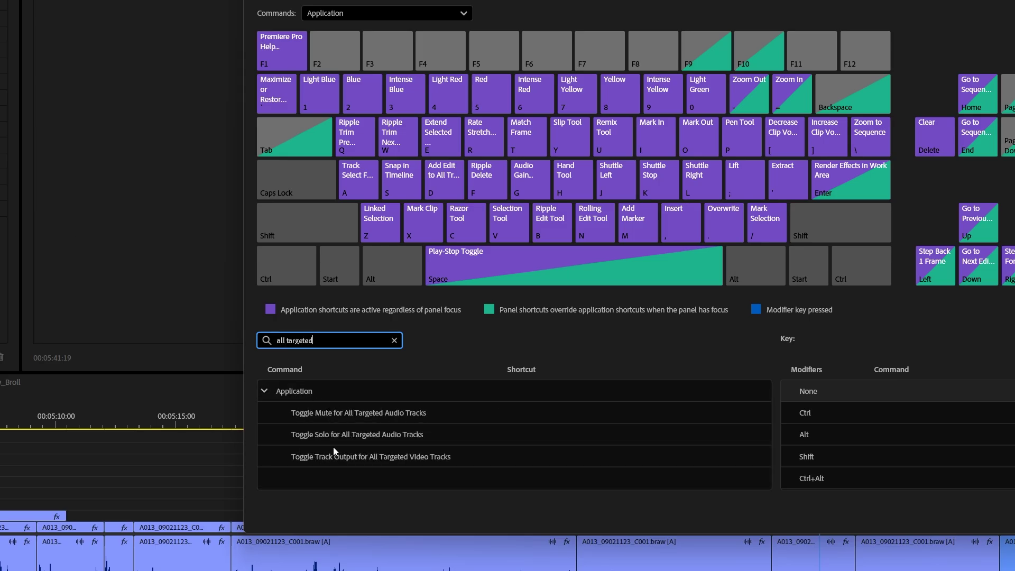
pyautogui.hotkey('ctrl', 'alt', 'shift', 'd')
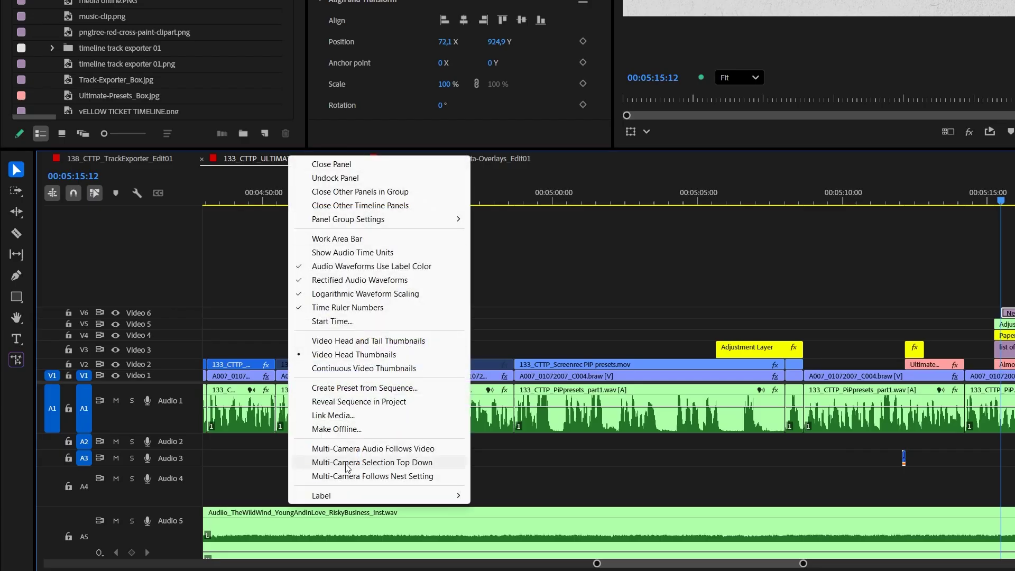
# Give the 133_CTTP_ULTIMATE_PIP_Edit01 sequence the Intense Green label colour
pyautogui.moveTo(370, 497)
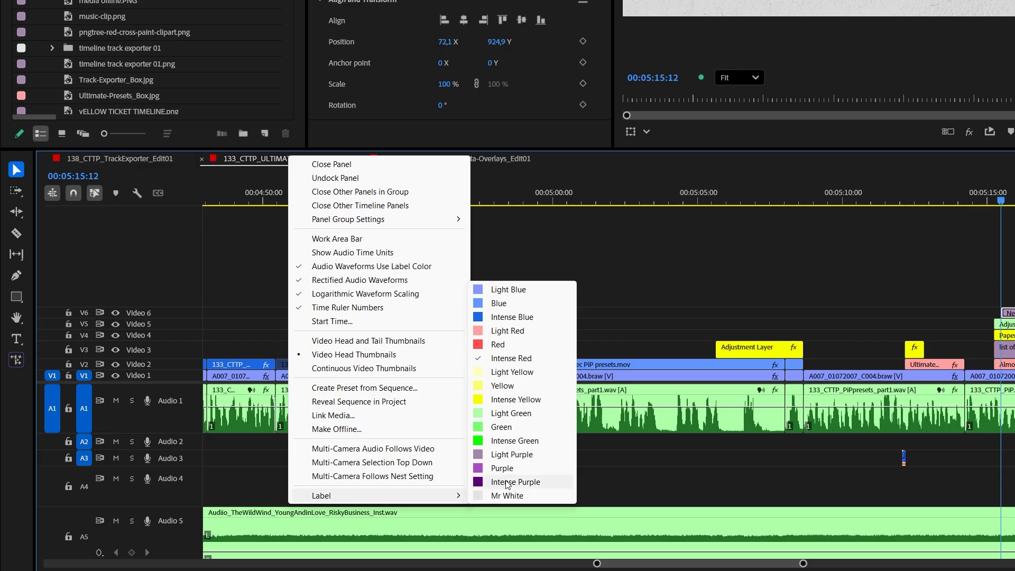
pyautogui.click(511, 441)
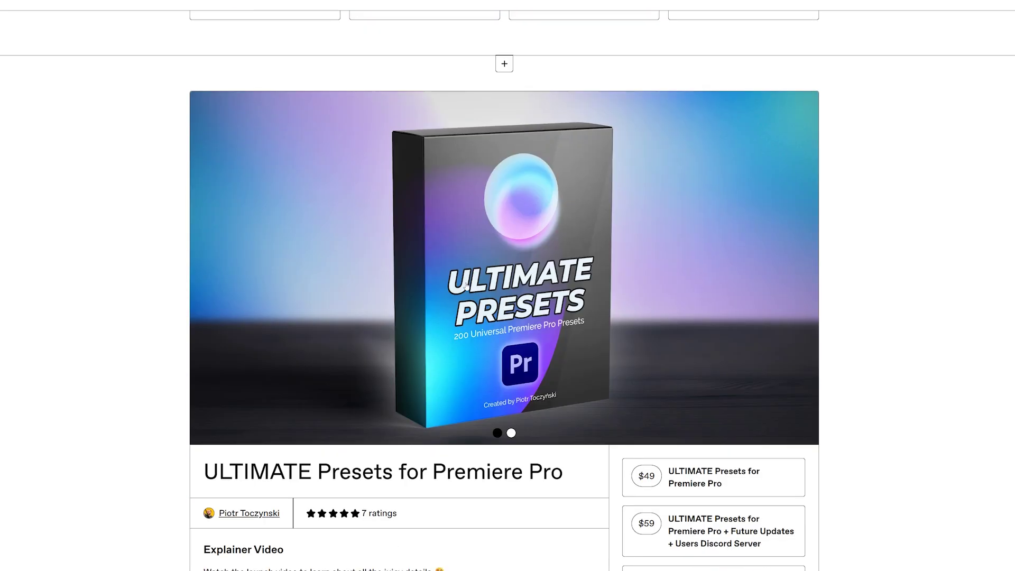
pyautogui.scroll(-15, 466, 286)
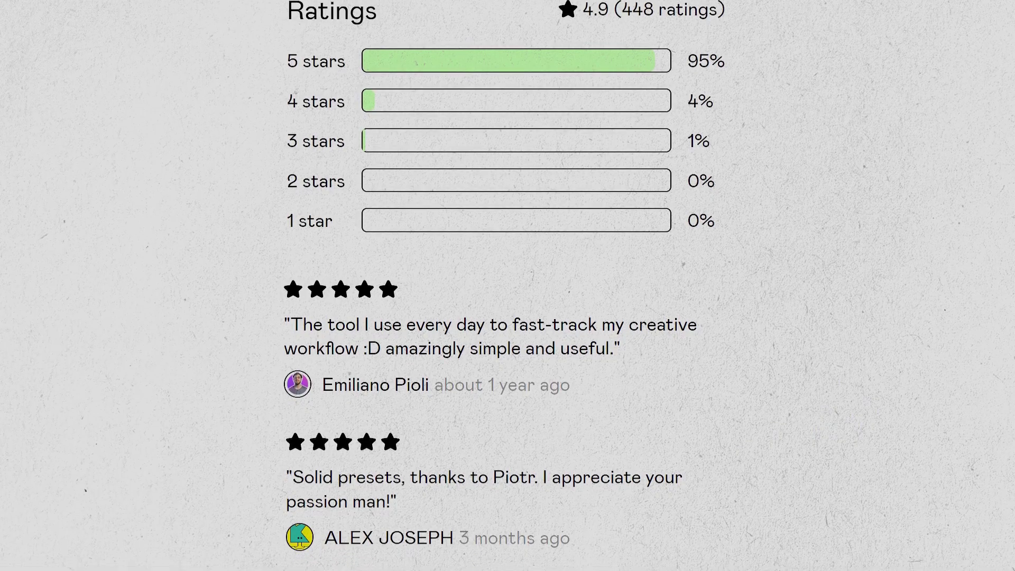
# Scroll down the Gumroad page to the 4.9-star Ratings section and customer reviews
pyautogui.scroll(-4, 507, 285)
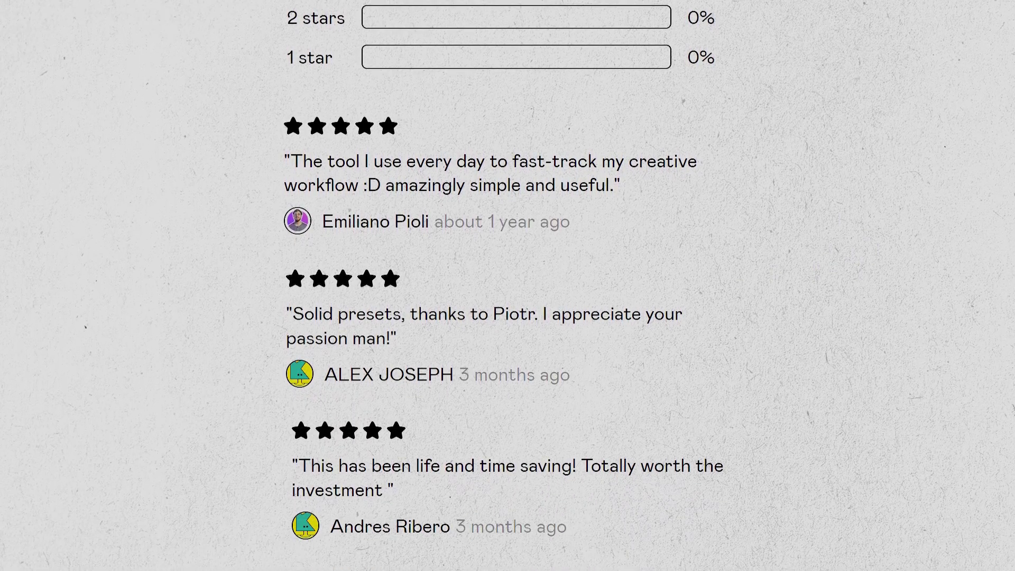
pyautogui.scroll(-3, 508, 286)
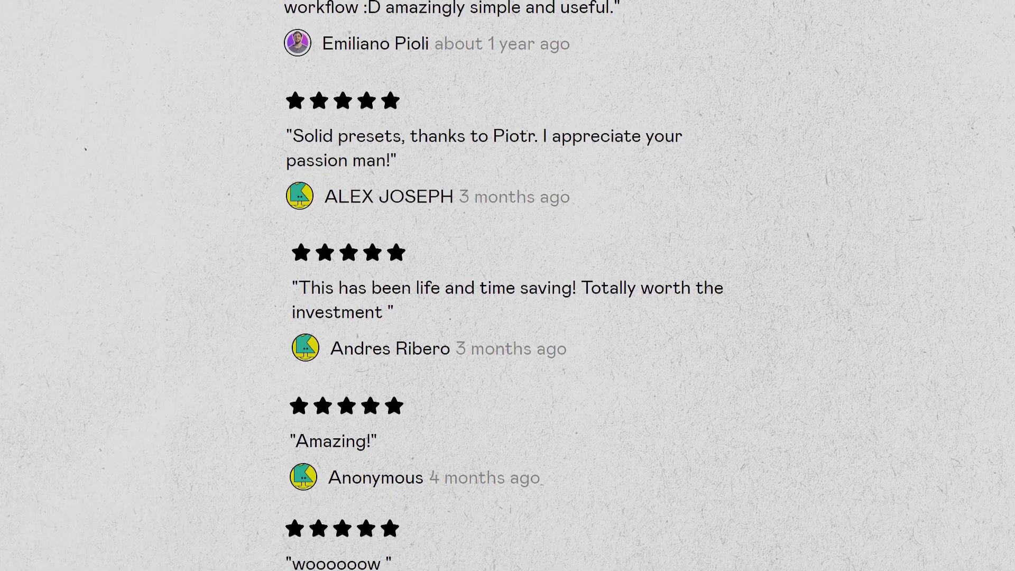